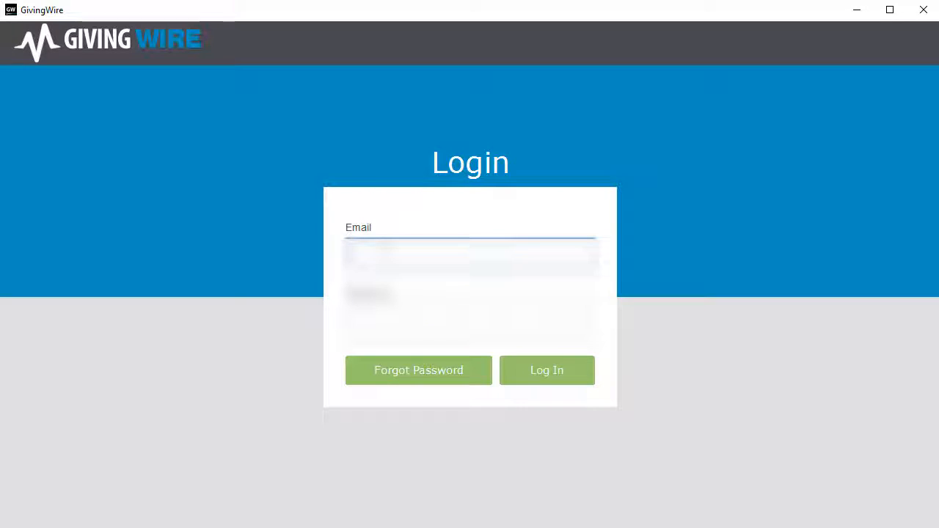
# Step: Log in with the account's email and password, and open the giving statements run from the dashboard
pyautogui.write('?????????????????????')
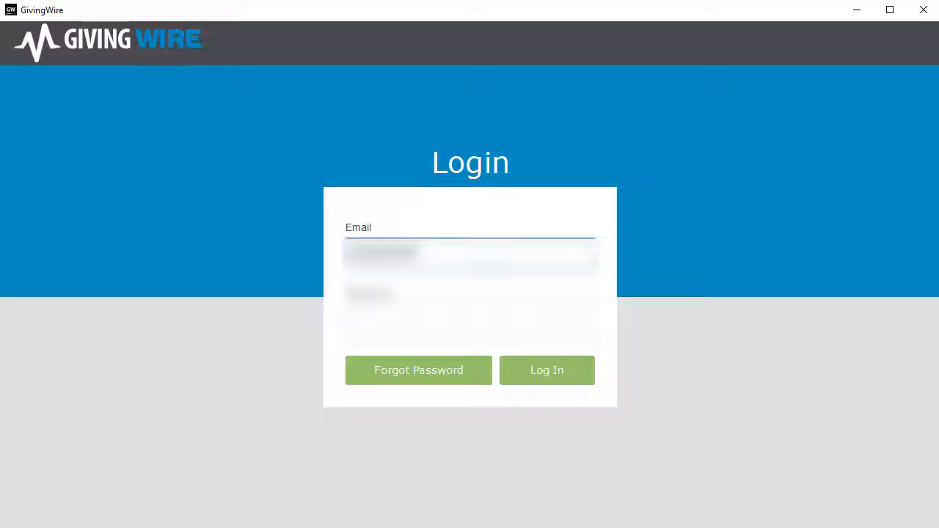
pyautogui.press('Tab')
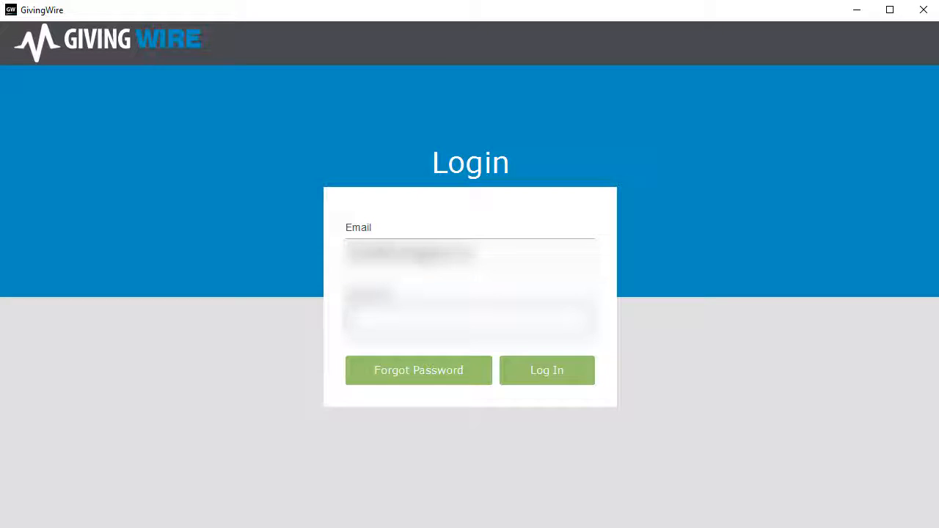
pyautogui.click(526, 370)
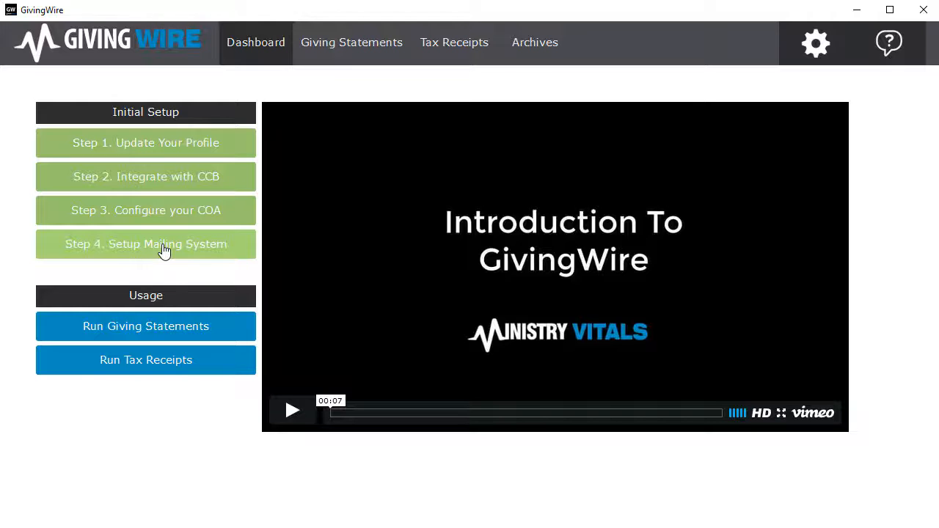
pyautogui.click(167, 335)
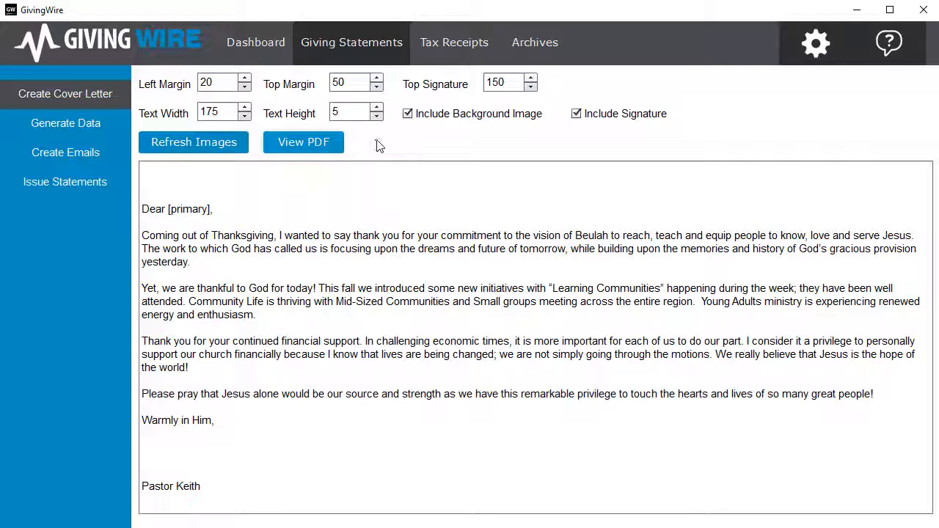
pyautogui.click(814, 57)
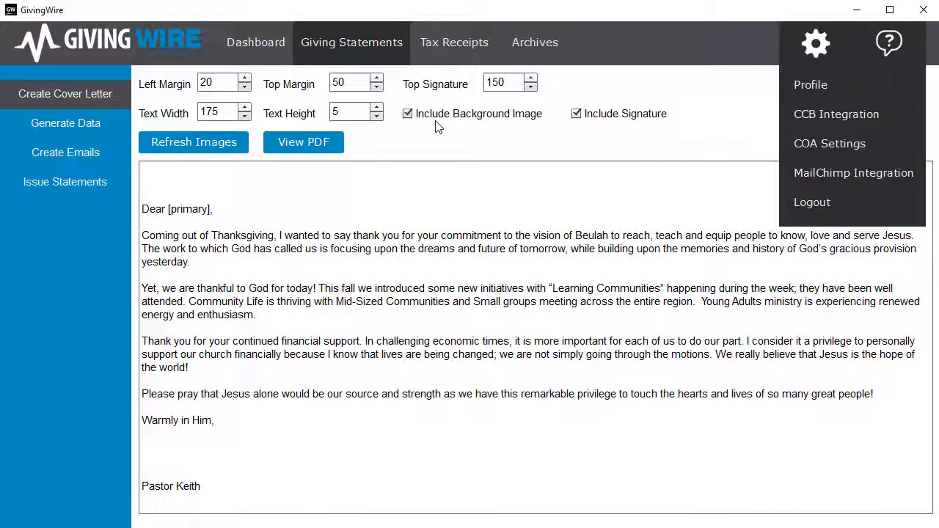
pyautogui.click(485, 122)
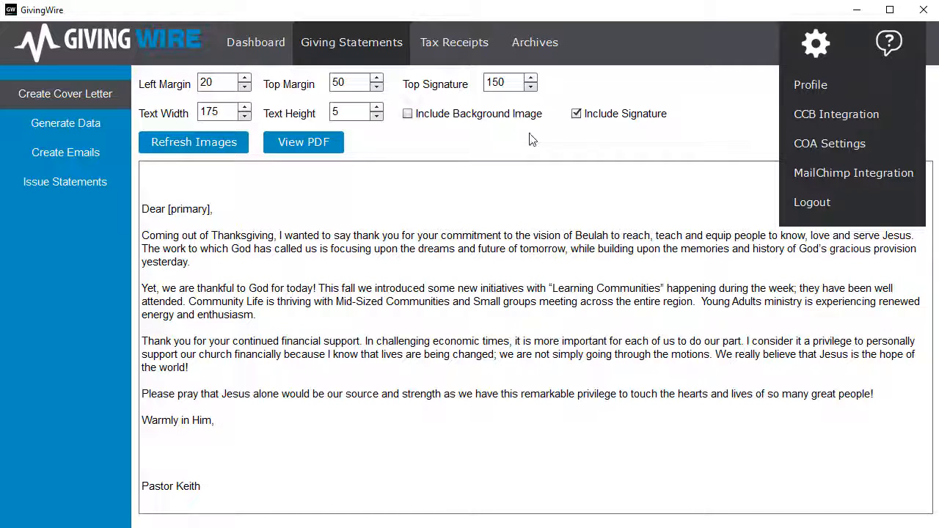
pyautogui.click(408, 114)
pyautogui.click(819, 53)
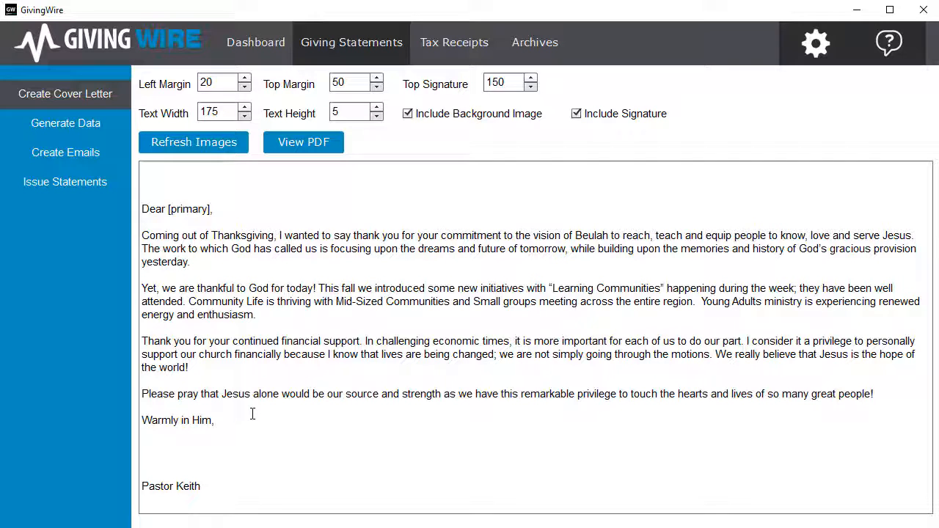
# Step: Set the date range for generating giving statement data from 01/01/2016 to 12/21/2016
pyautogui.click(65, 126)
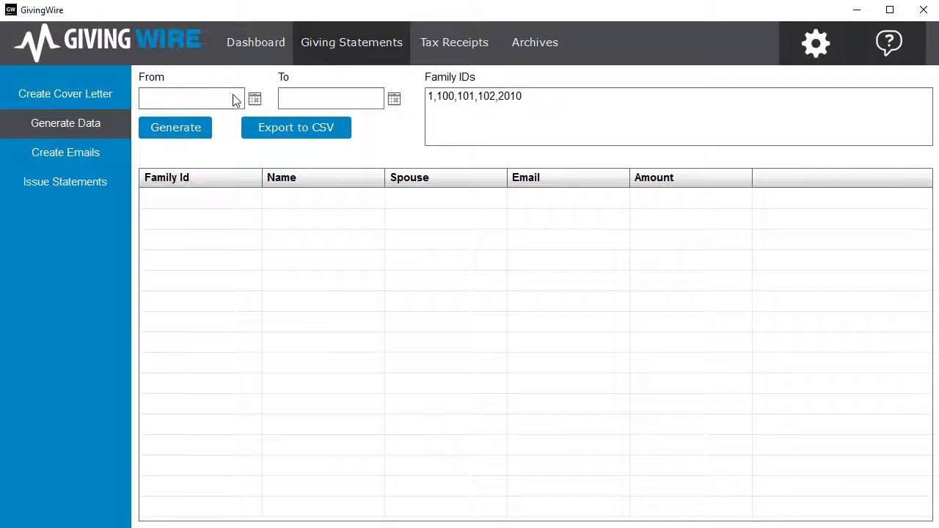
pyautogui.click(256, 100)
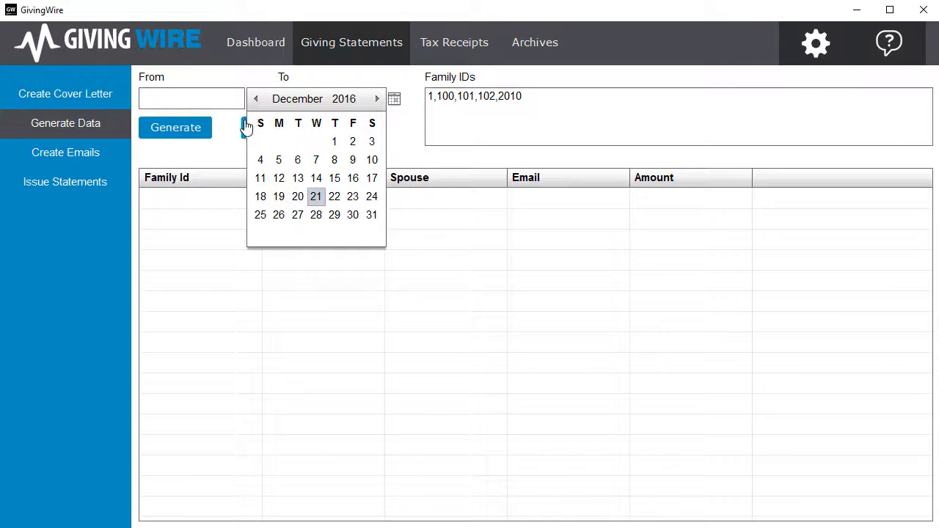
pyautogui.click(256, 99)
pyautogui.click(256, 99)
pyautogui.click(256, 99)
pyautogui.click(256, 100)
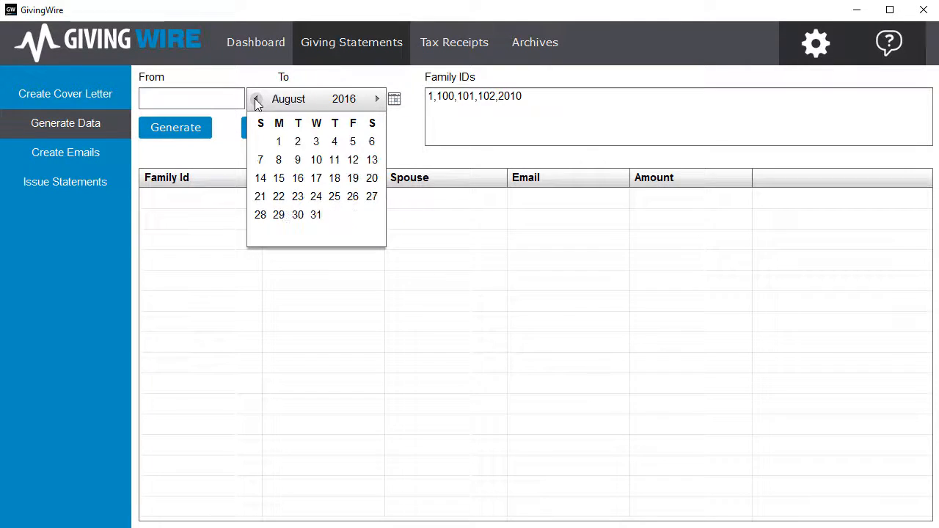
pyautogui.click(256, 99)
pyautogui.click(256, 100)
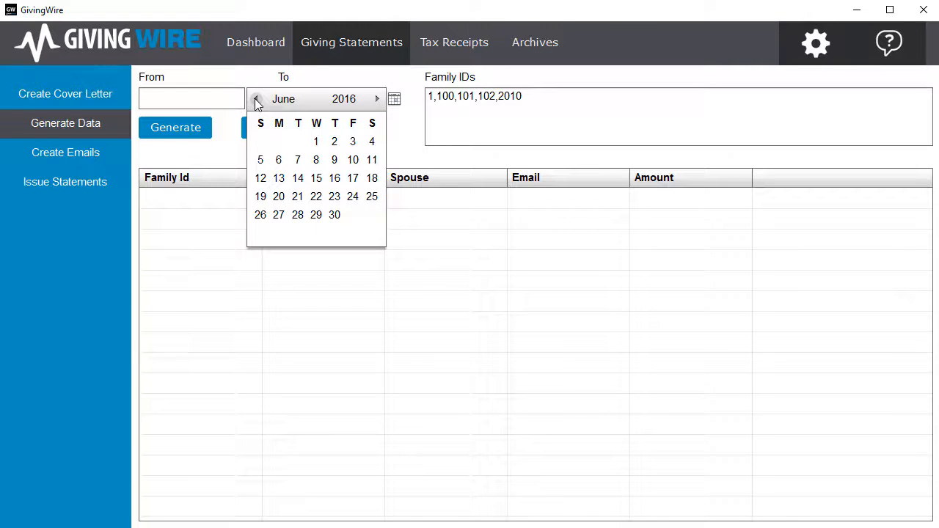
pyautogui.click(256, 100)
pyautogui.click(256, 100)
pyautogui.click(257, 100)
pyautogui.click(256, 100)
pyautogui.click(256, 100)
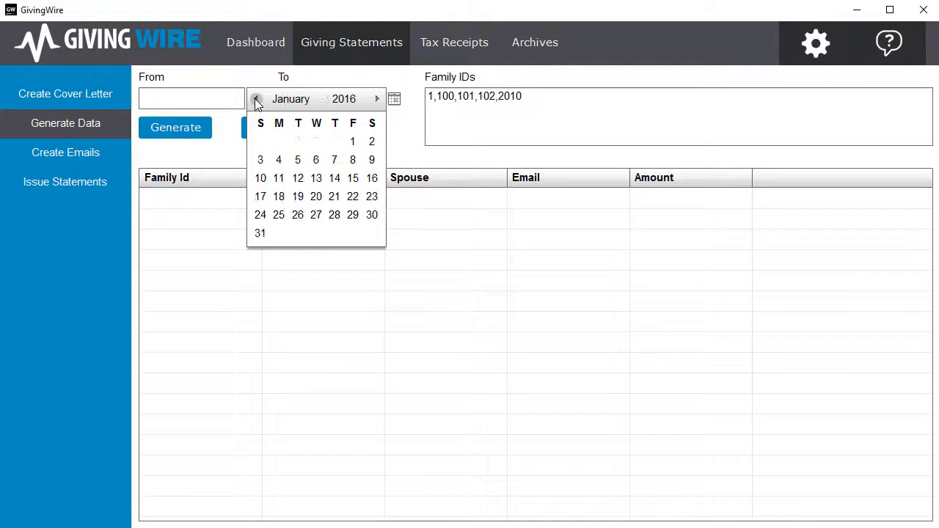
pyautogui.click(353, 141)
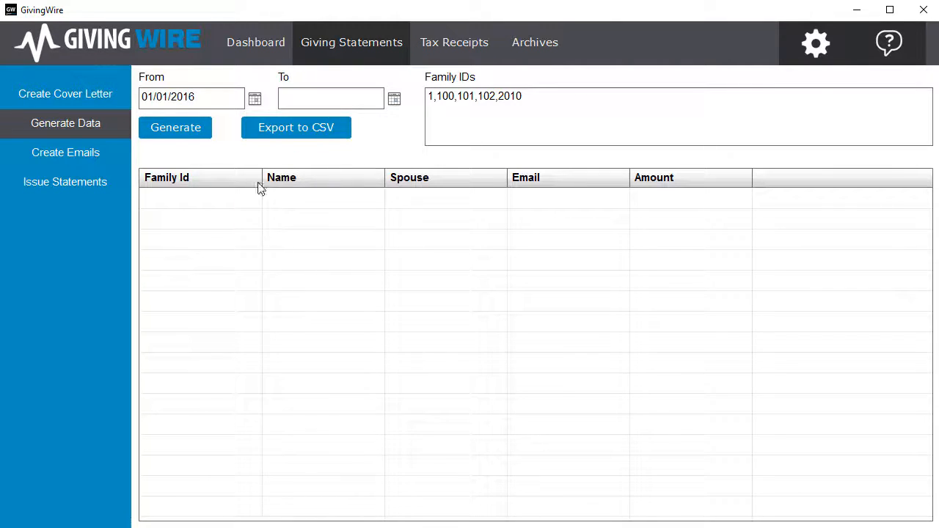
pyautogui.click(394, 98)
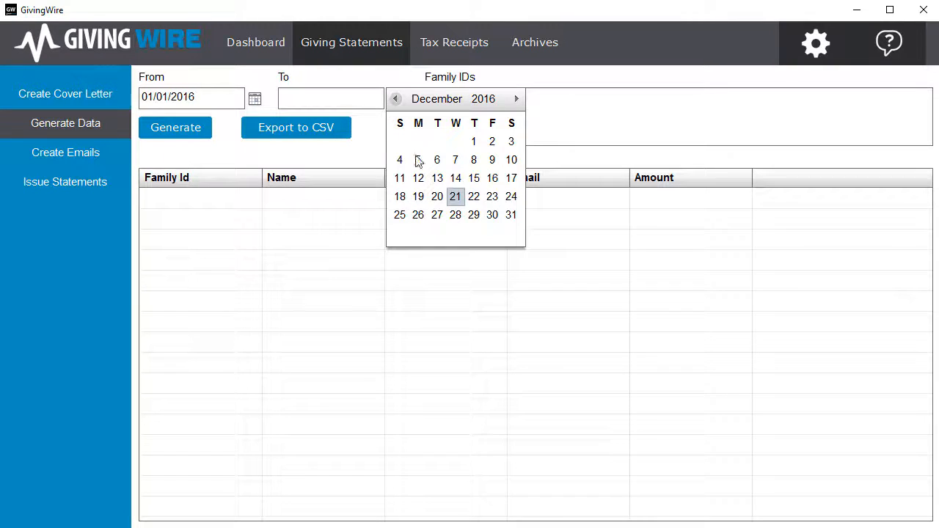
pyautogui.click(458, 198)
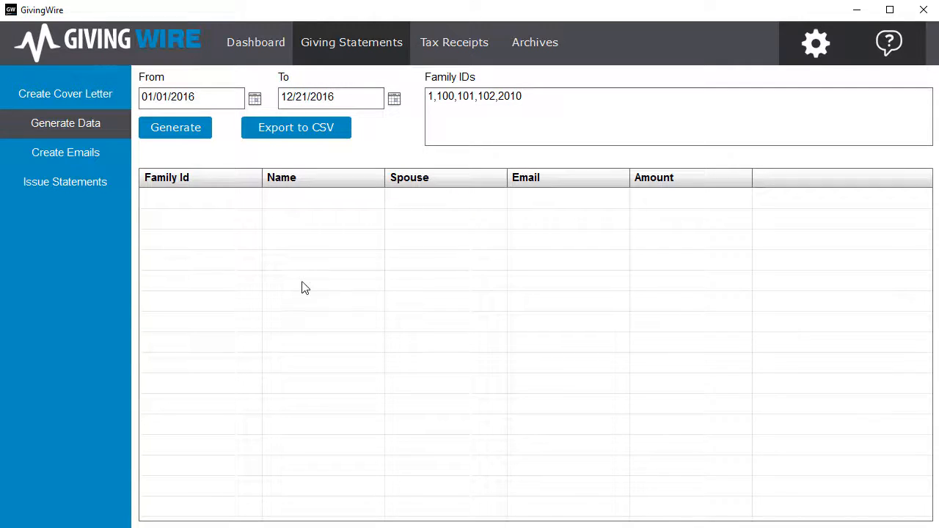
# Step: Clear the family ID filter and generate the giving data for all families
pyautogui.moveTo(531, 95); pyautogui.dragTo(429, 88)
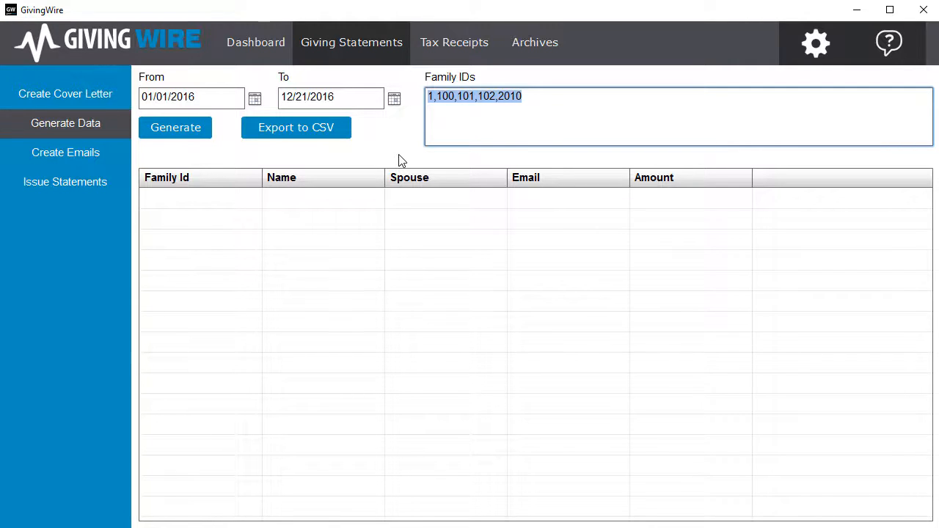
pyautogui.press('BackSpace')
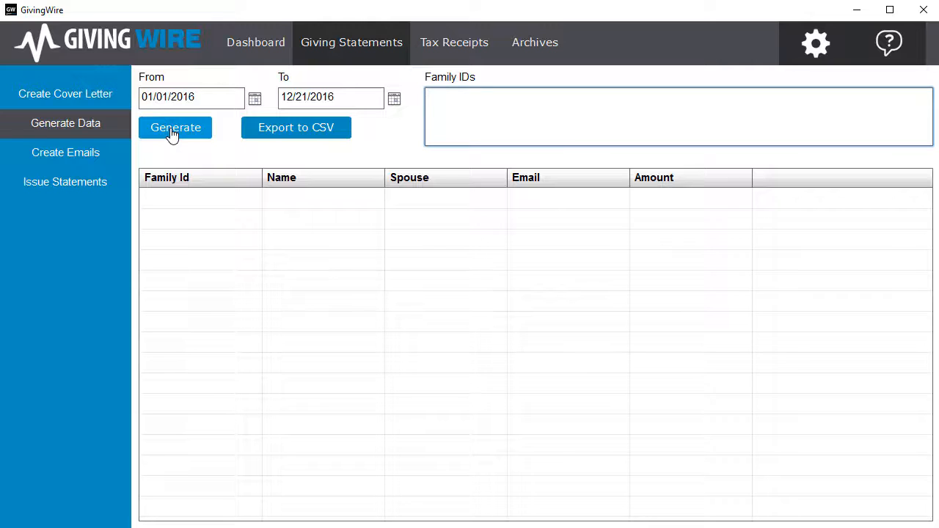
pyautogui.click(177, 133)
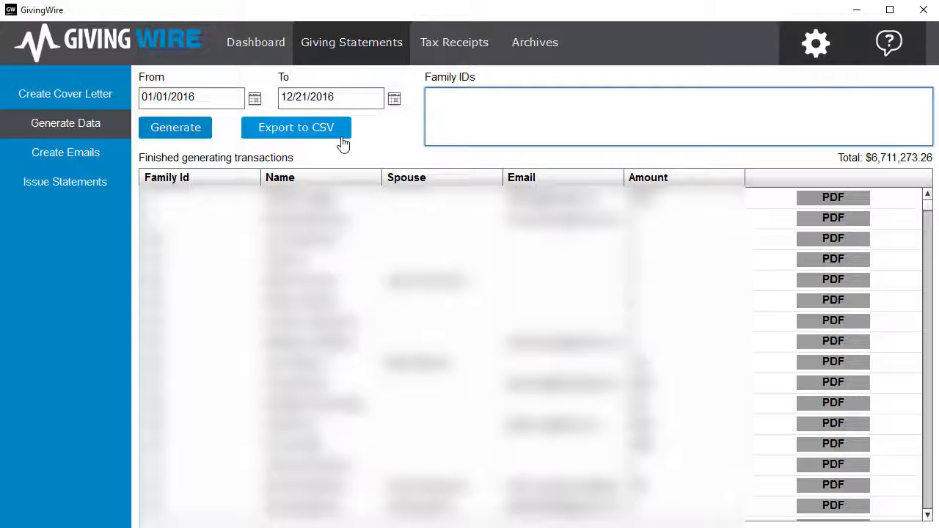
# Step: Review the giving statement email template and the options for issuing statements by email or print
pyautogui.click(53, 157)
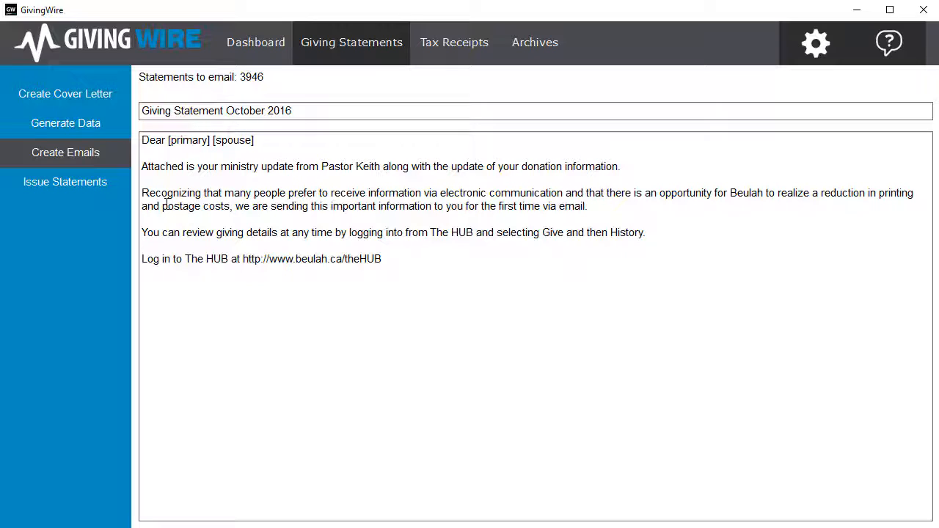
pyautogui.click(58, 185)
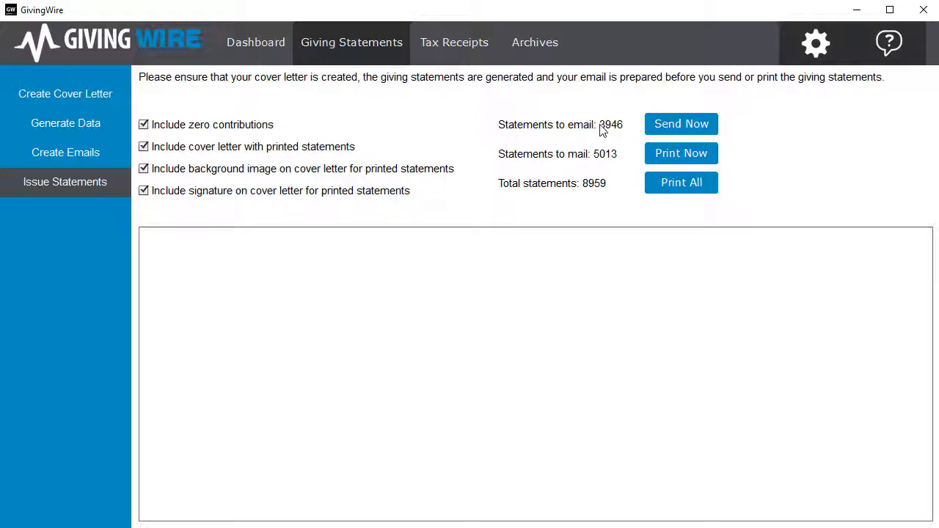
# Step: Look through the archive of previously issued runs, including the entries further down the list
pyautogui.click(522, 58)
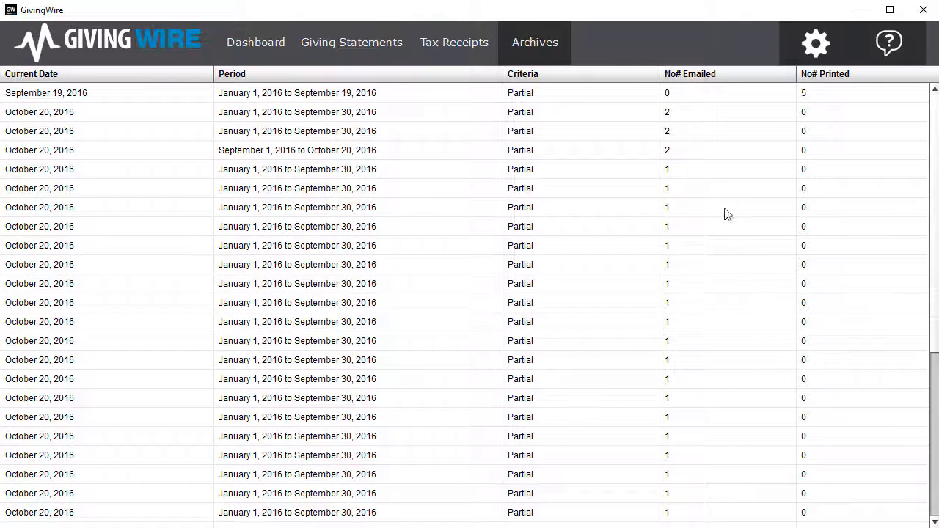
pyautogui.moveTo(936, 230); pyautogui.dragTo(937, 423)
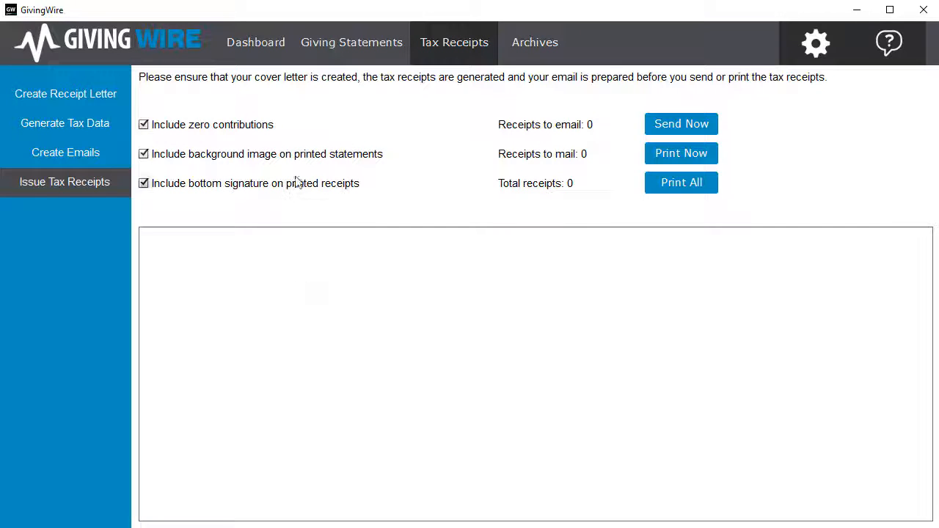
# Step: Return to the generated giving statement data and view the first family's statement as a PDF
pyautogui.click(323, 47)
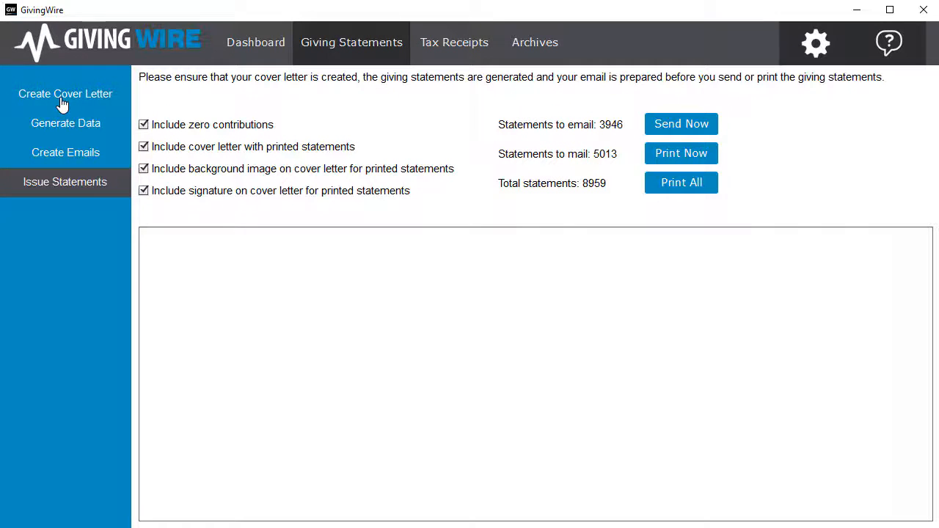
pyautogui.click(65, 127)
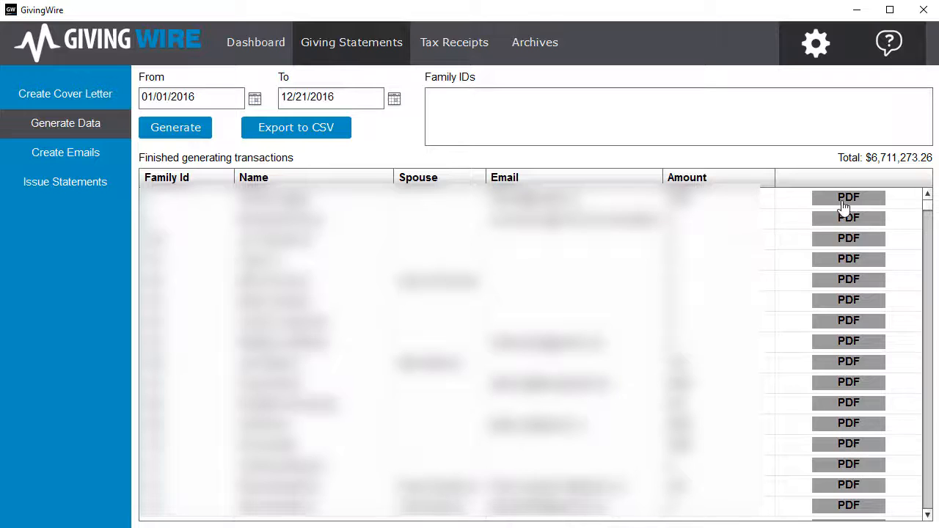
pyautogui.click(849, 198)
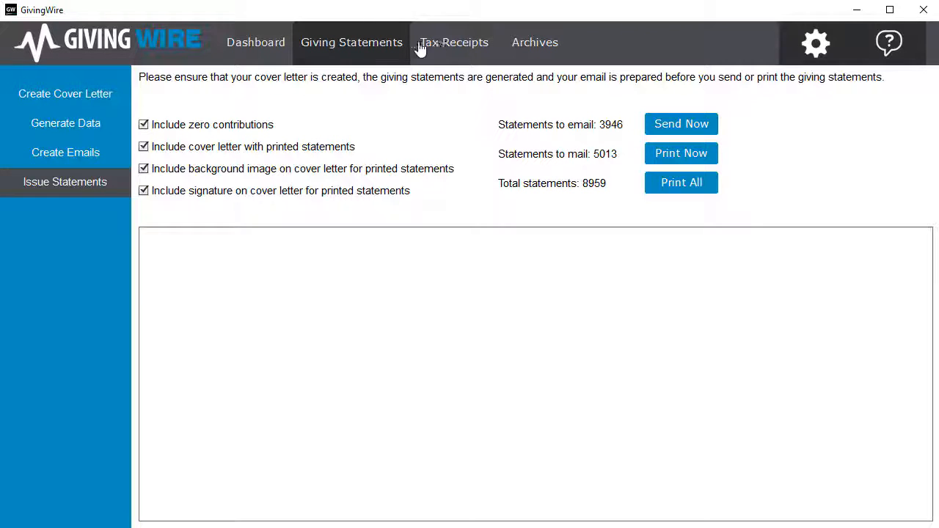
# Step: Review the tax receipt pages from the receipt letter through issuing, and return to the dashboard
pyautogui.click(443, 43)
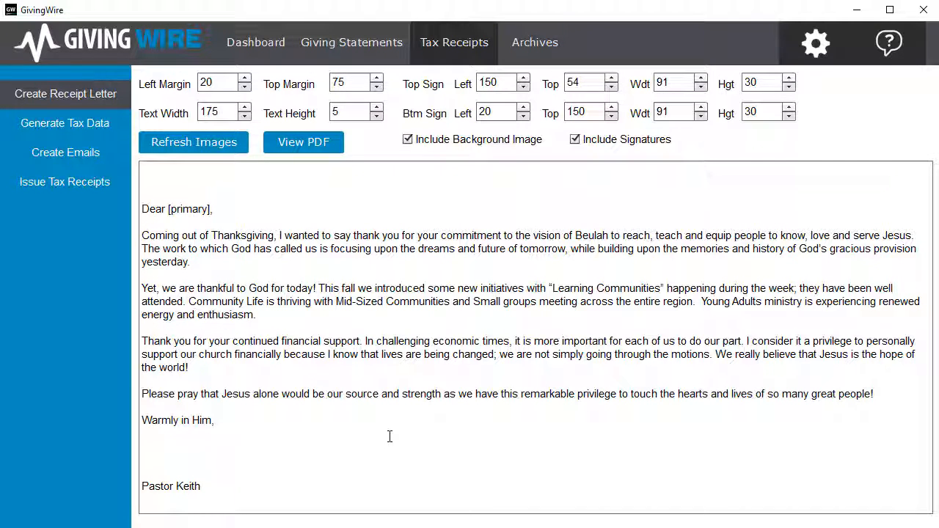
pyautogui.click(86, 127)
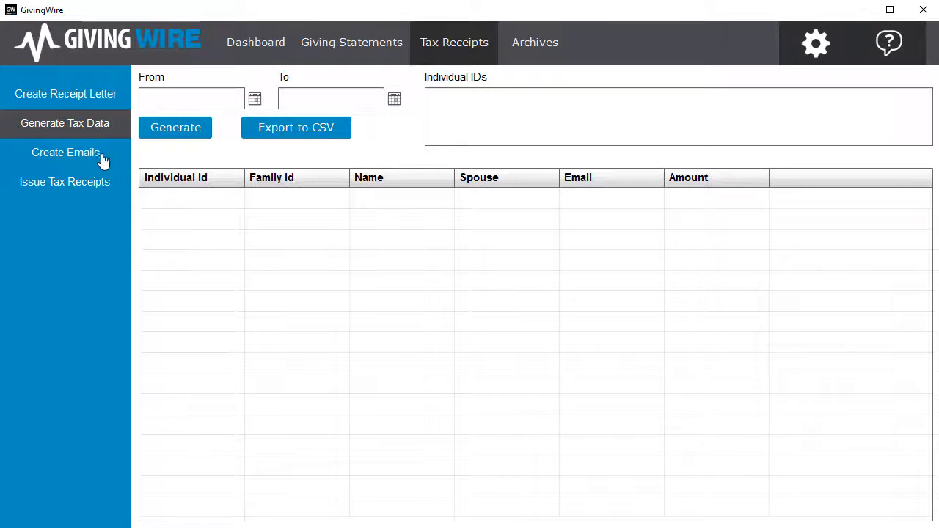
pyautogui.click(69, 157)
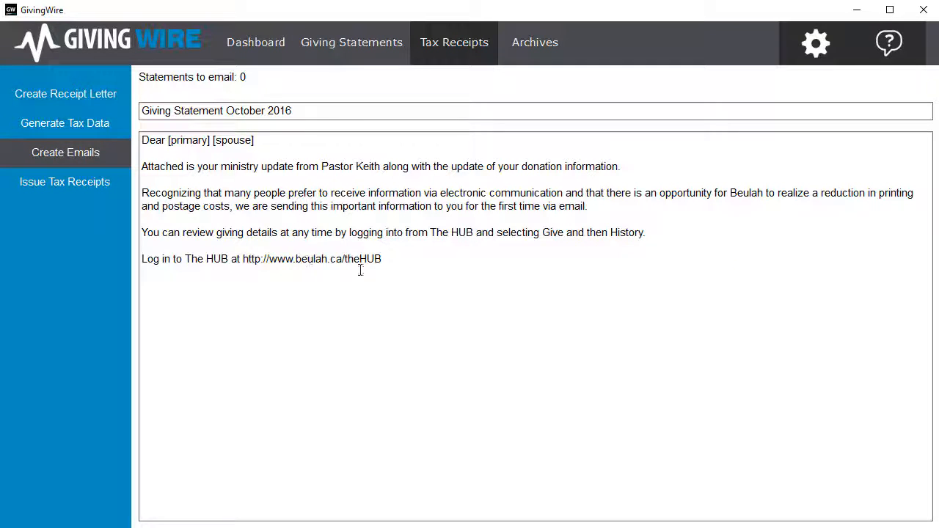
pyautogui.click(86, 190)
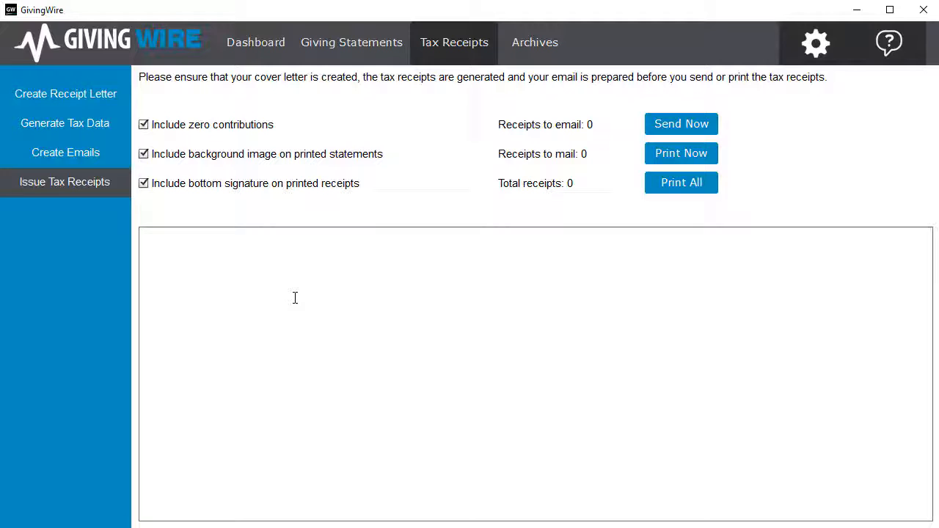
pyautogui.click(255, 45)
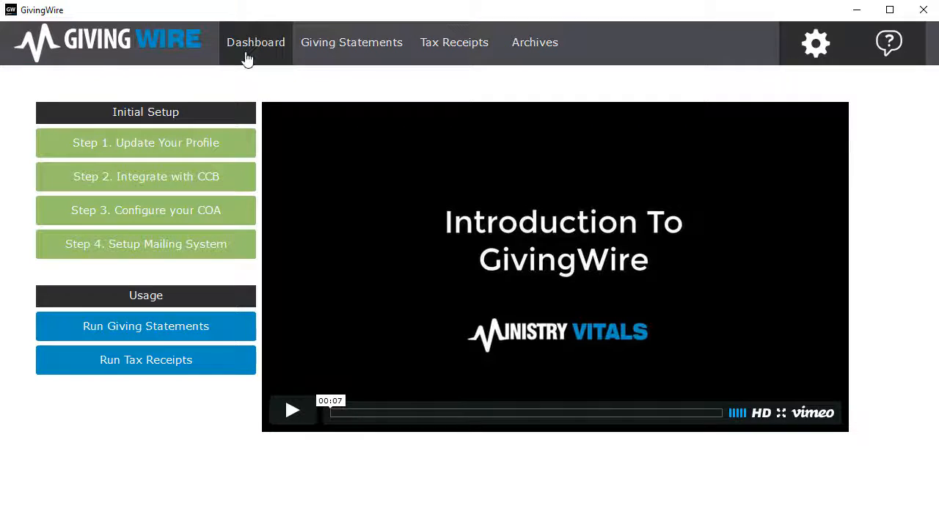